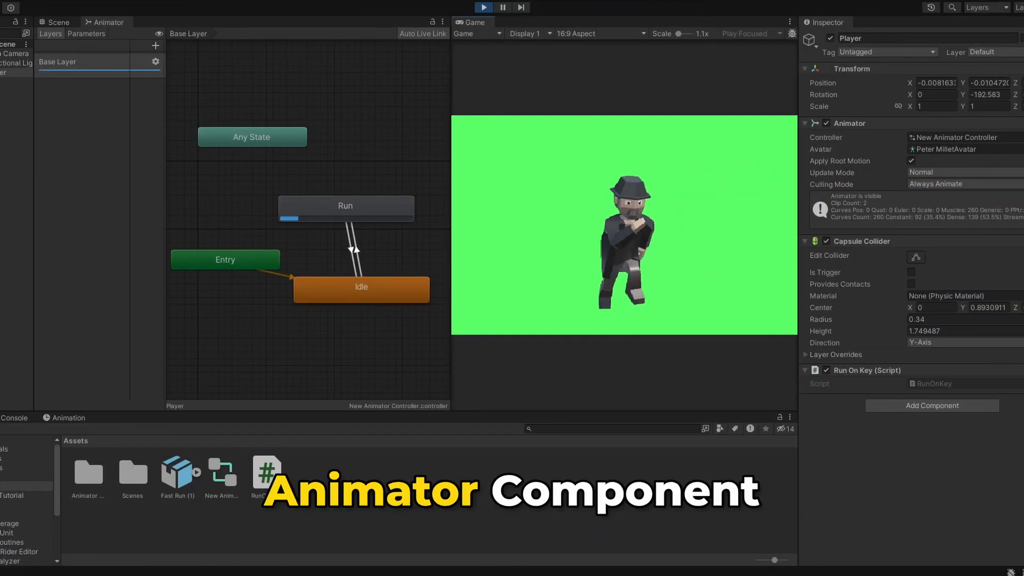
Step: Open the Player Anim Controller from the Animator Tutorial folder to show its state graph
key(w)
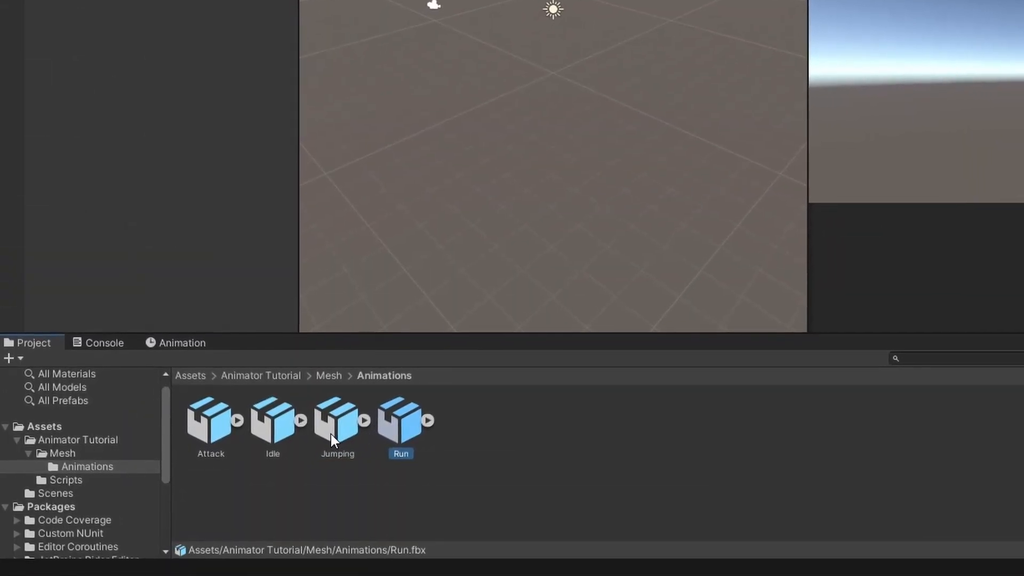
click(227, 438)
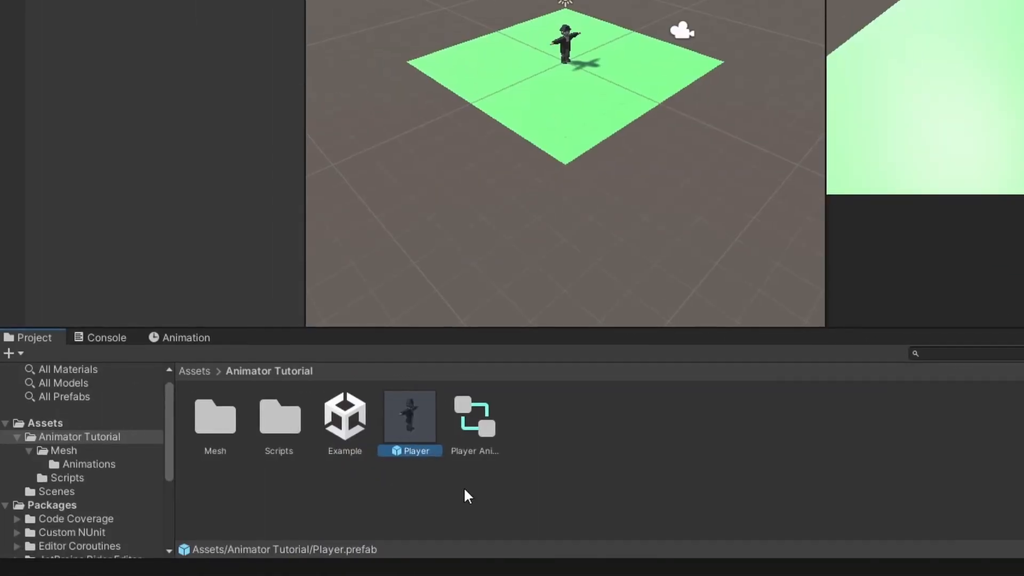
double_click(499, 419)
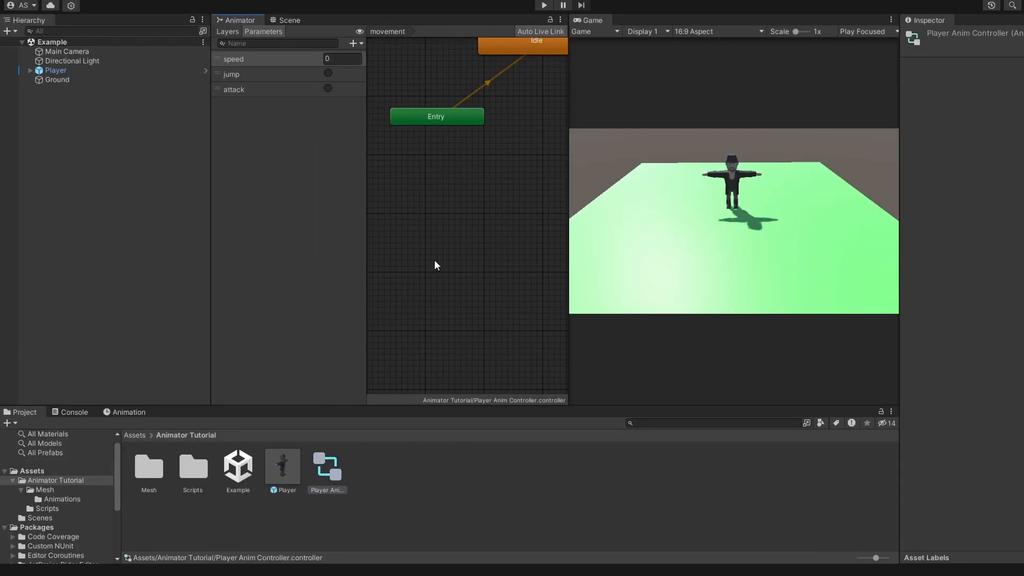
scroll(436, 265, down, 6)
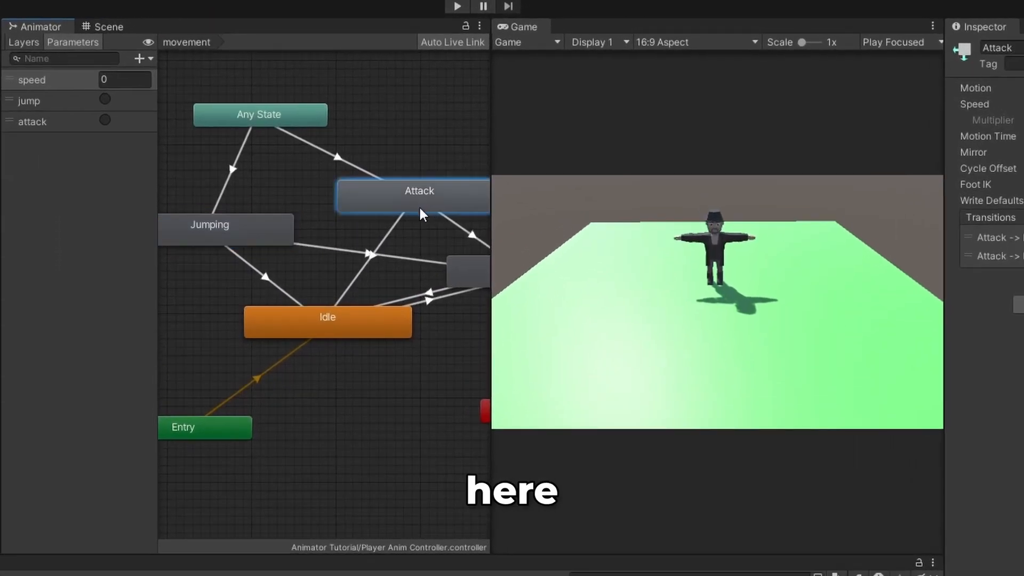
Step: Rearrange the state graph by moving the Attack and Run states up and away from Idle, and shifting Idle back
click(542, 199)
scroll(520, 238, down, 3)
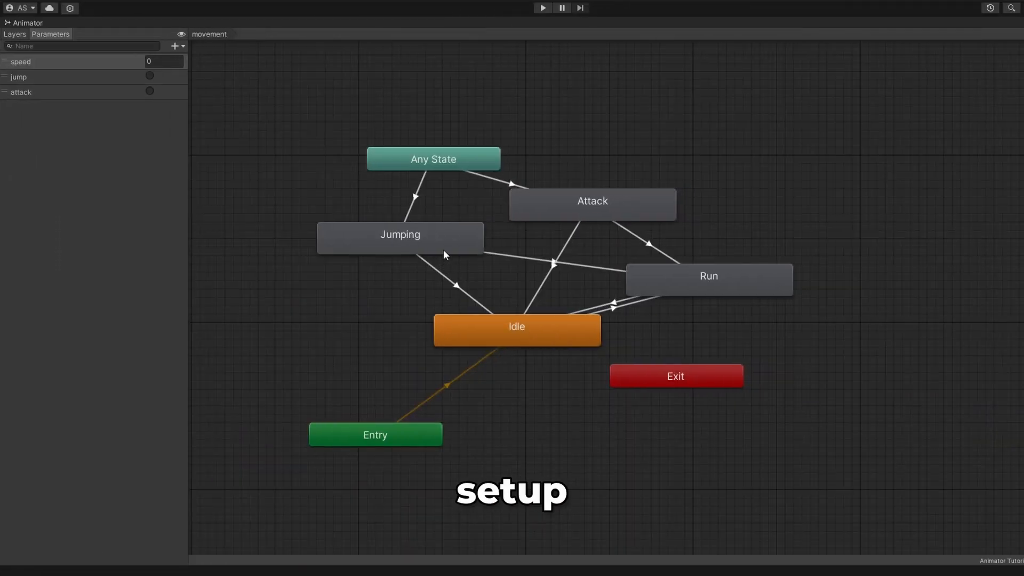
click(585, 210)
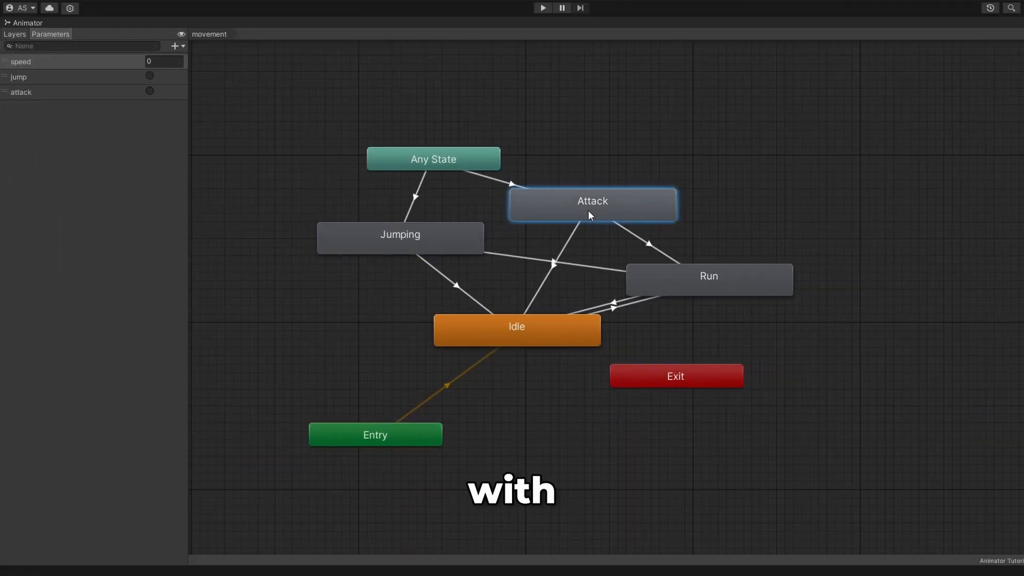
drag(584, 210, 634, 194)
mouse_move(663, 266)
mouse_down()
mouse_move(688, 250)
mouse_move(680, 259)
mouse_up()
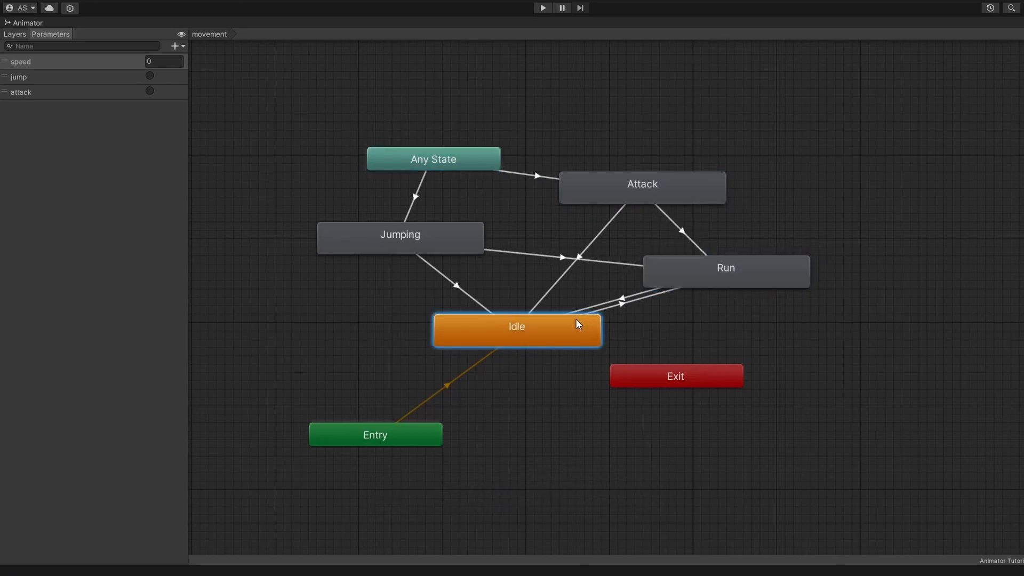
drag(574, 319, 530, 329)
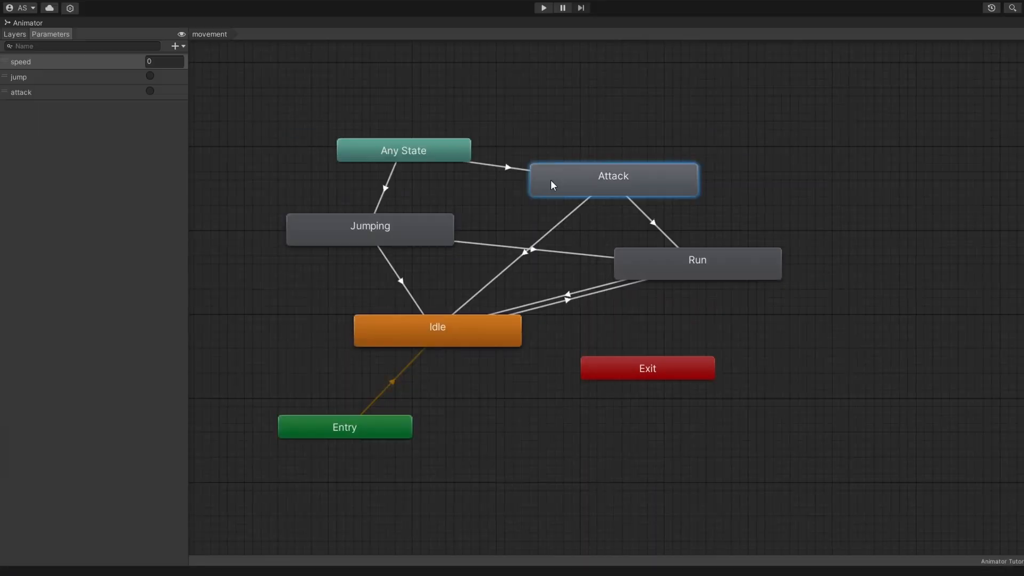
Step: Examine the transitions leading from Run to Idle and from Attack to Idle
click(655, 279)
click(505, 327)
click(560, 299)
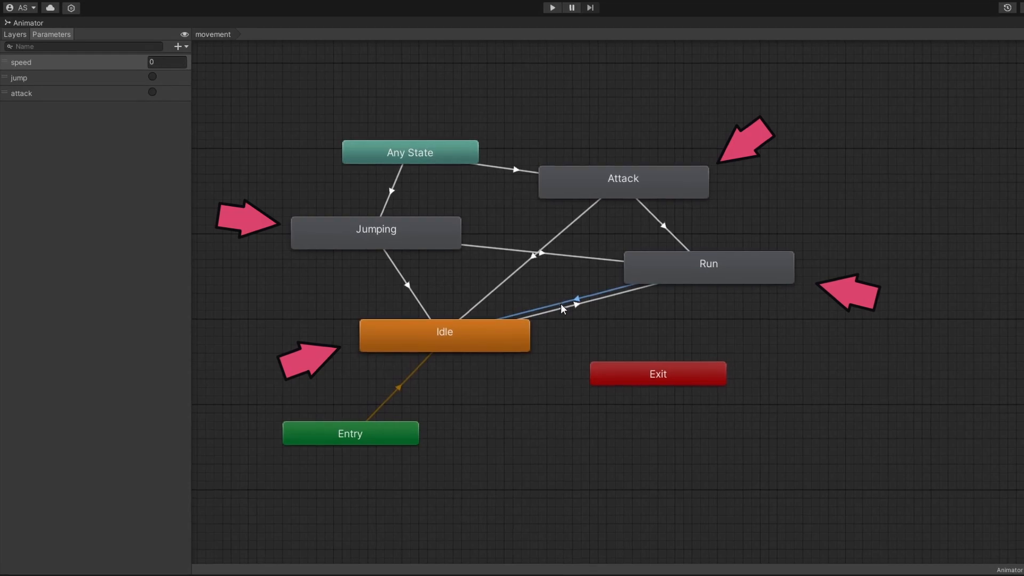
click(527, 262)
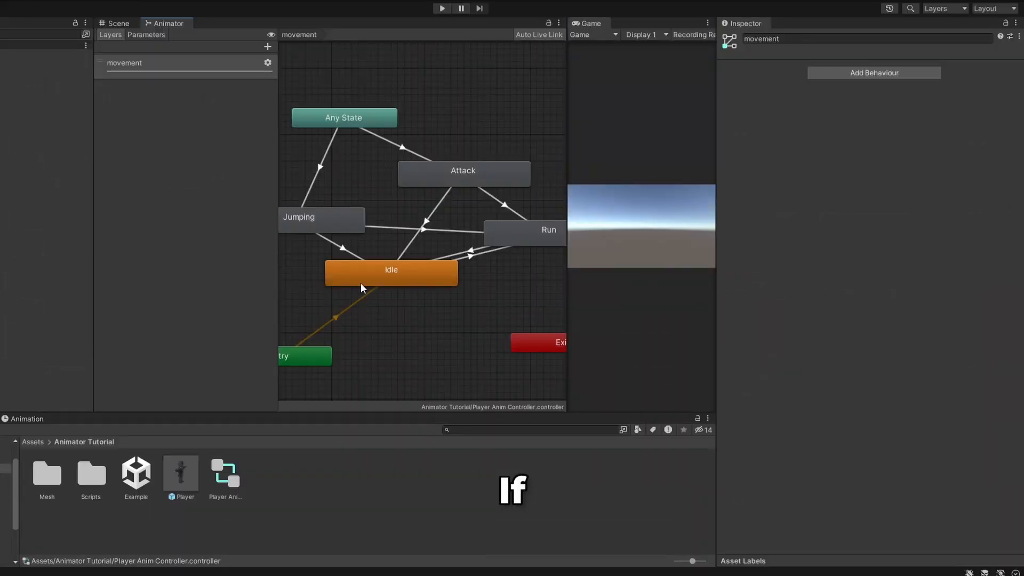
Step: Select the Idle state and locate the animation clip assigned as its Motion
click(361, 282)
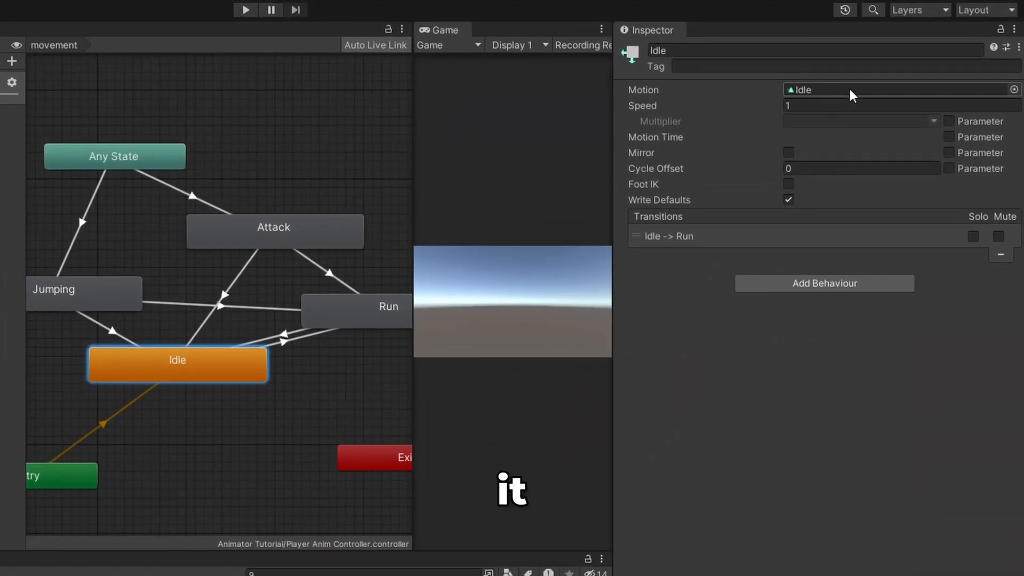
click(849, 92)
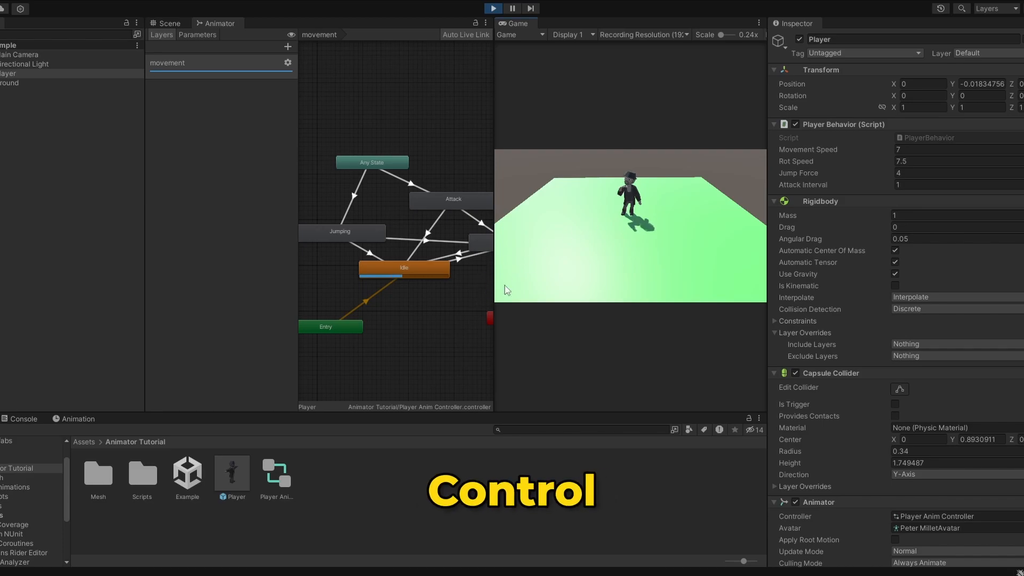
Step: Maximize the Animator graph while the game plays and examine the active Idle state
key(shift+space)
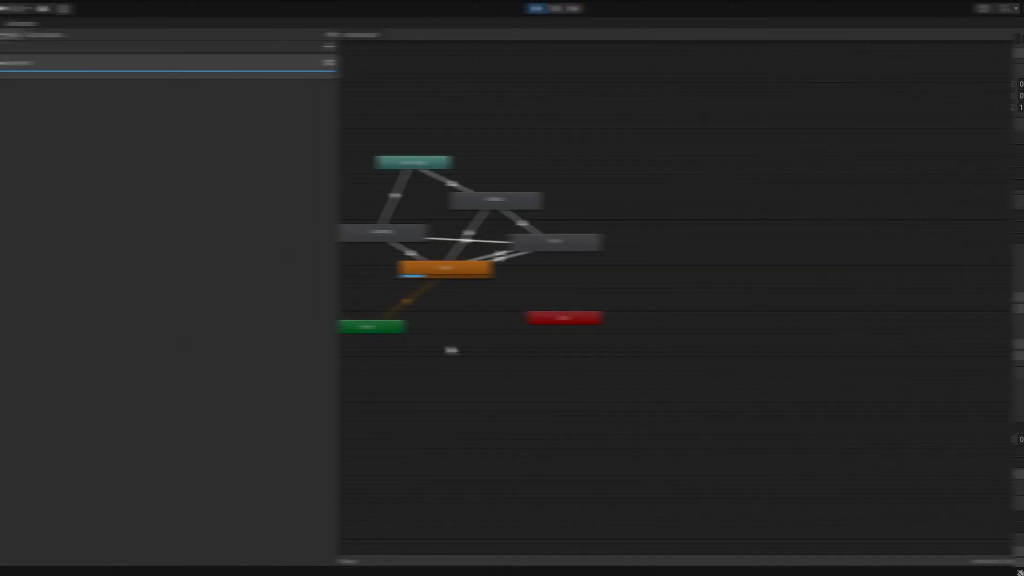
scroll(464, 355, up, 5)
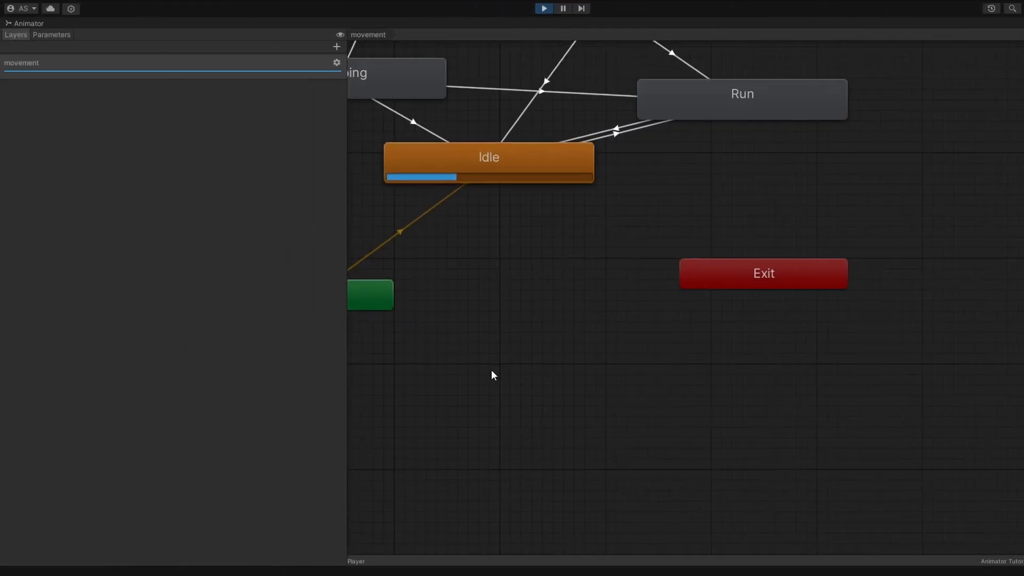
middle_drag(479, 363, 638, 539)
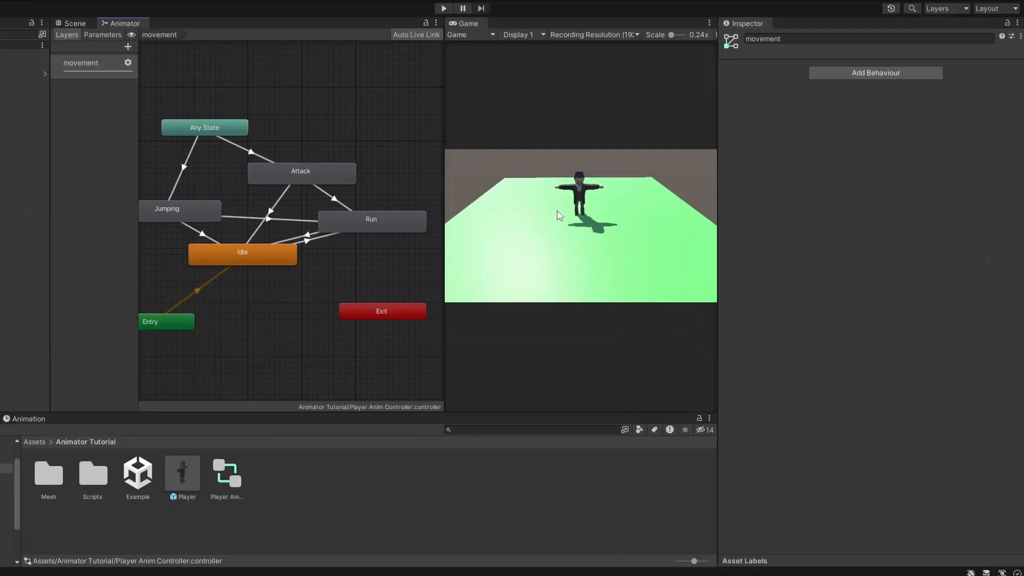
Step: Examine the conditions of the Idle -> Run and Run -> Idle transitions, and show the controller's parameter list
click(307, 241)
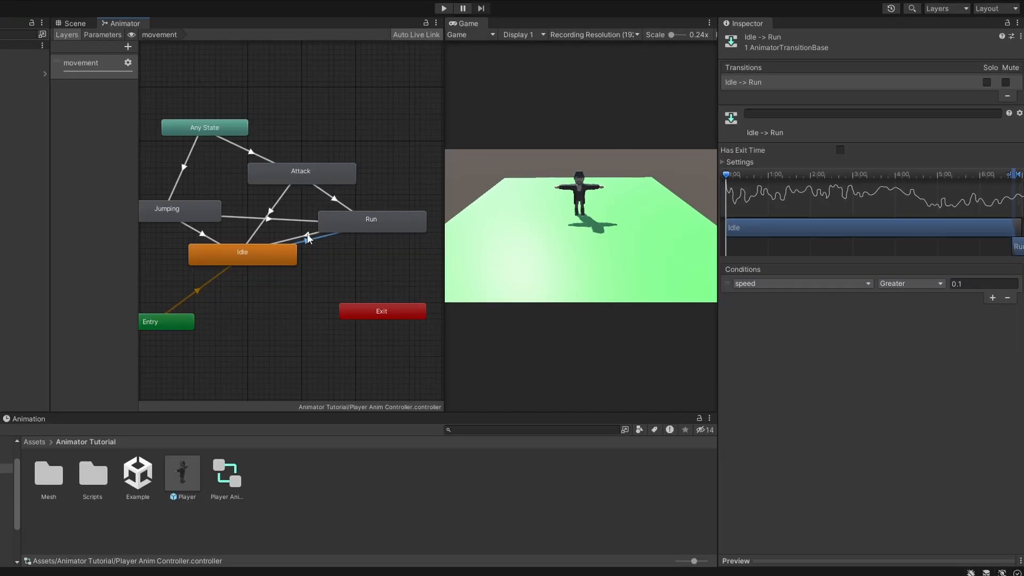
click(307, 237)
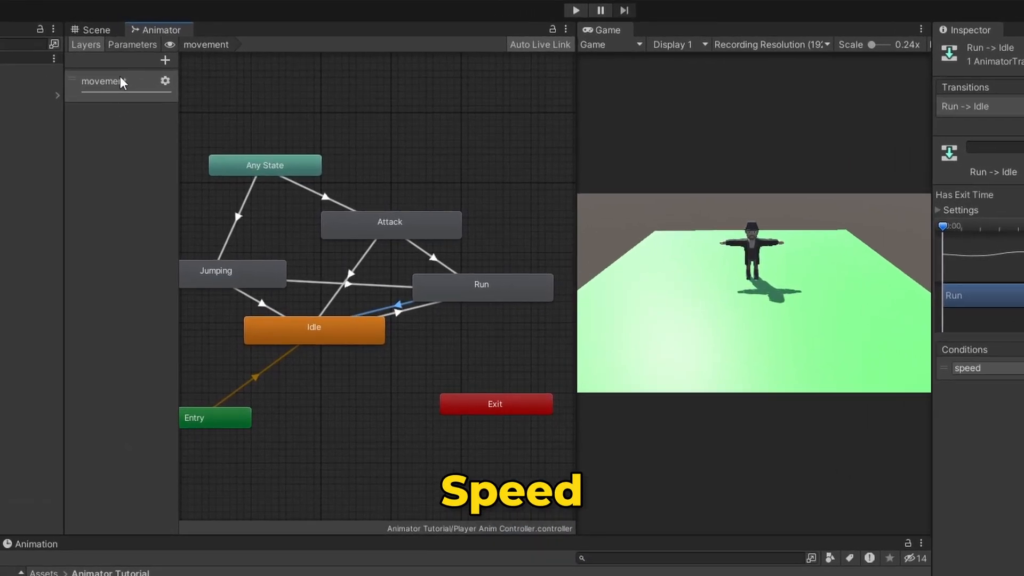
click(102, 35)
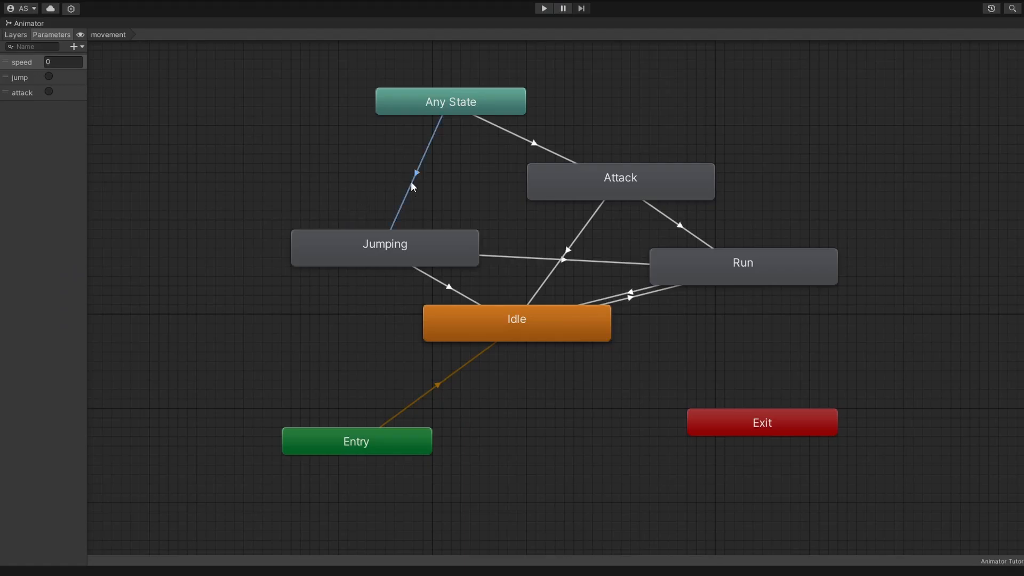
Step: Examine the conditions of the Any State transitions to Jumping and Attack, and of the Jumping -> Run transition
click(529, 144)
mouse_move(457, 92)
mouse_down()
mouse_move(402, 88)
mouse_move(448, 91)
mouse_up()
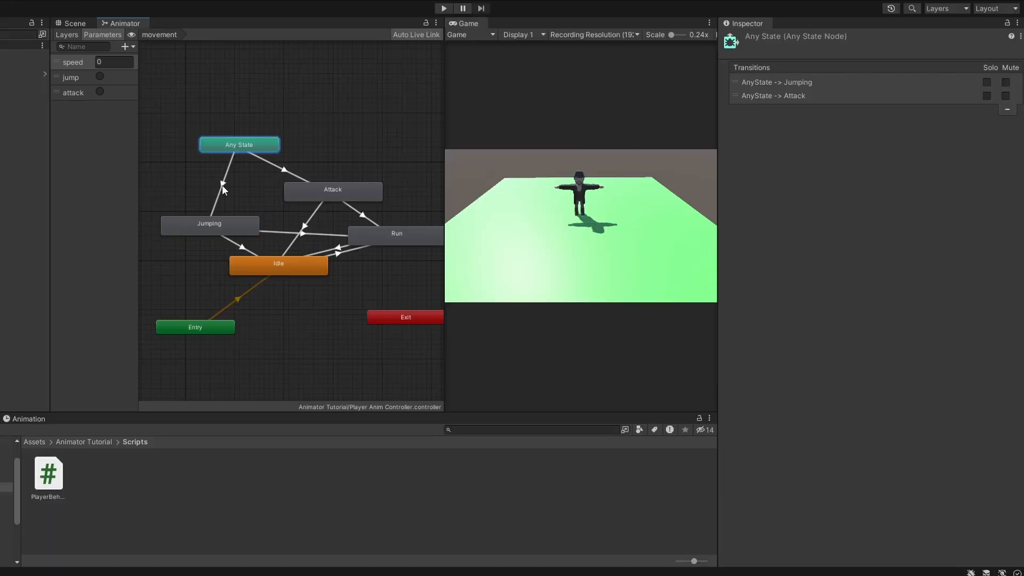
click(222, 184)
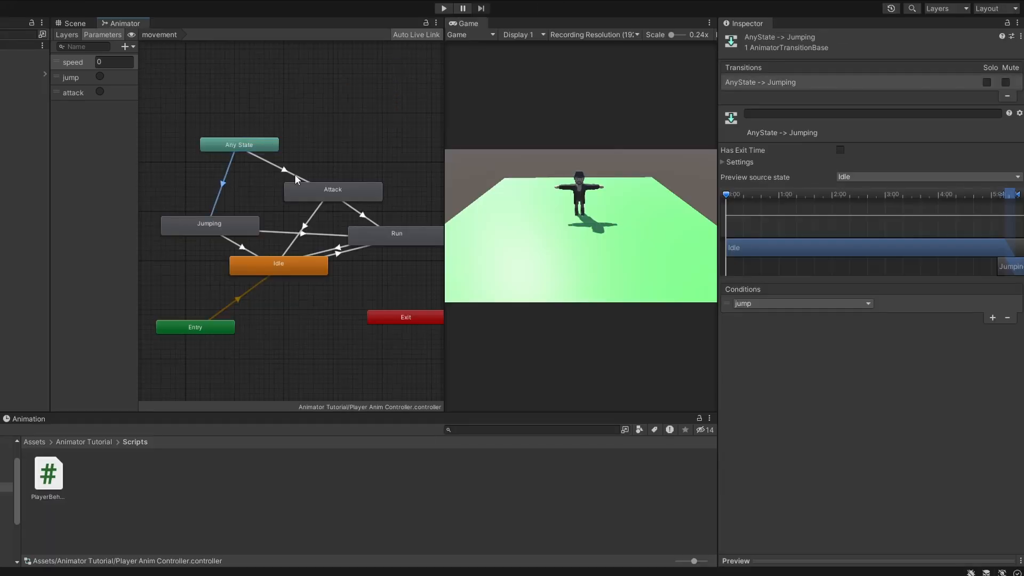
click(276, 170)
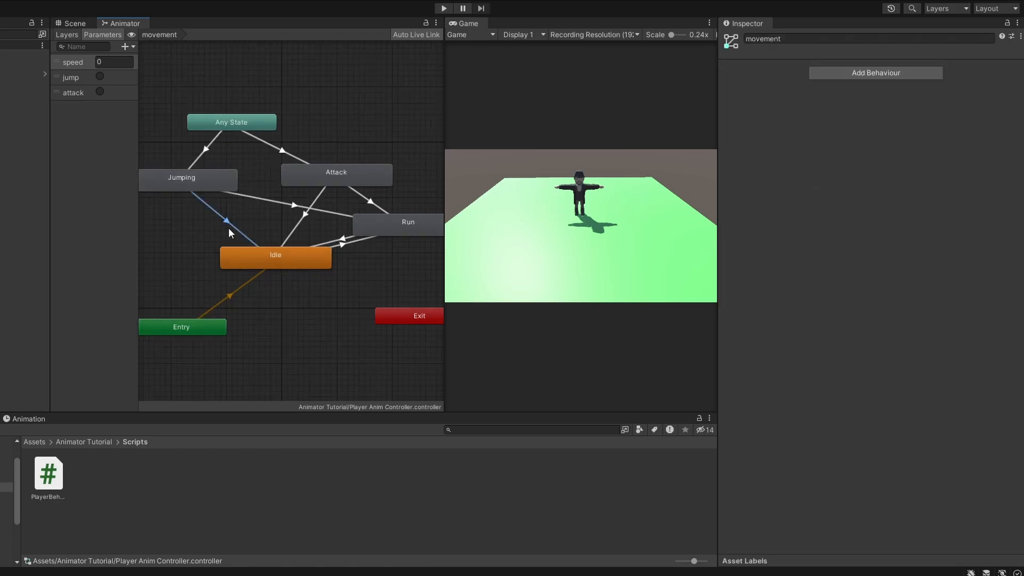
click(229, 228)
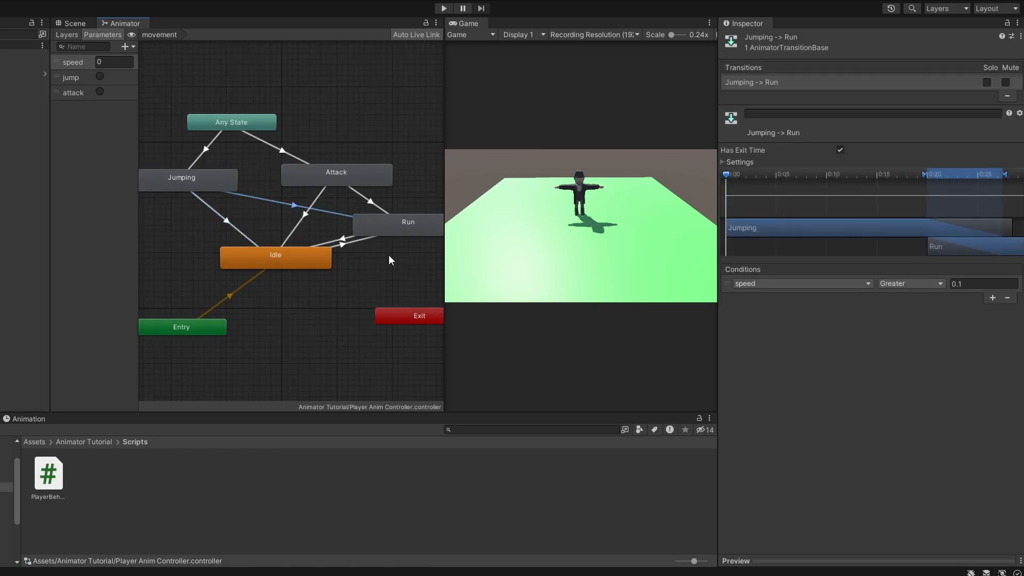
click(437, 104)
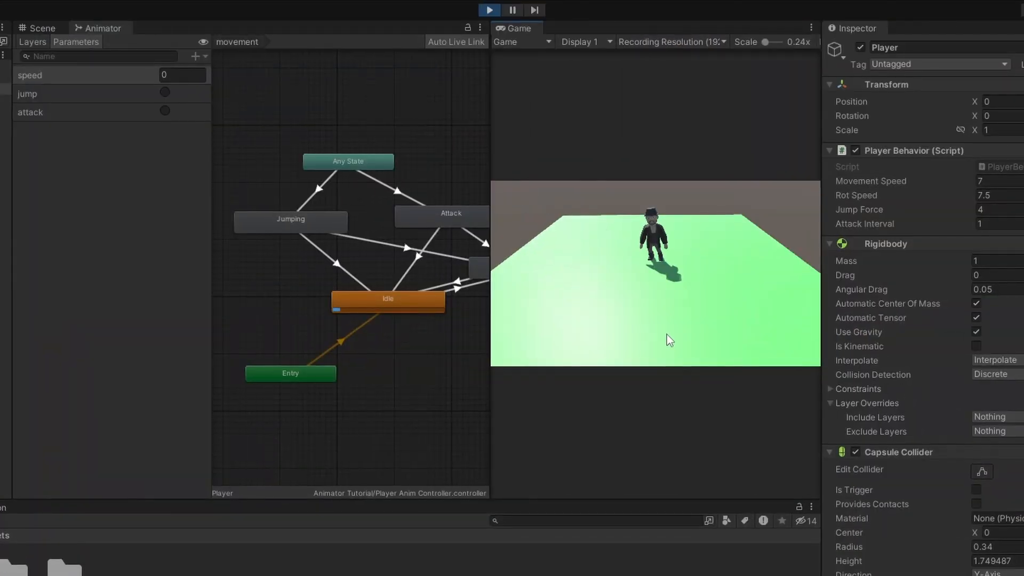
Step: Test the player's movement, jump and attack in the running game while watching the Animator states
key(space)
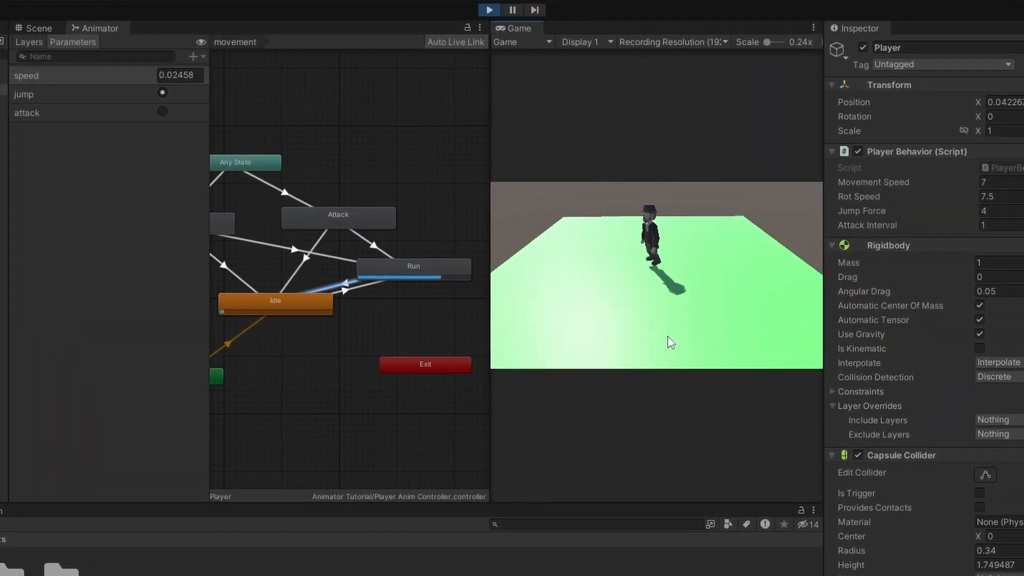
key(space)
key(d)
click(672, 343)
key(a)
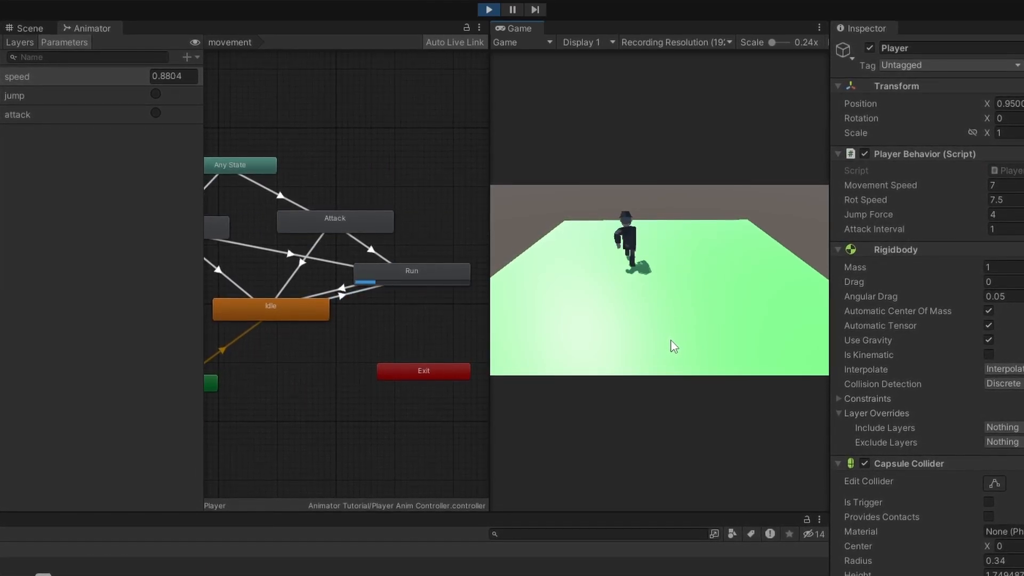
key(space)
key(s)
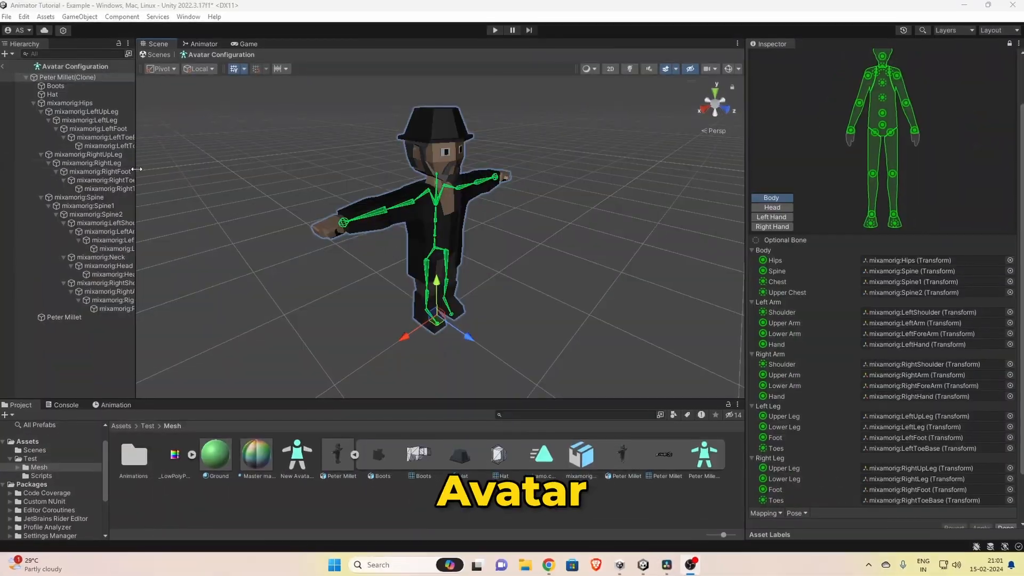
Step: Select the Hips and LeftUpLeg bones in the Avatar Configuration hierarchy to see their joints on the rig
drag(137, 169, 178, 169)
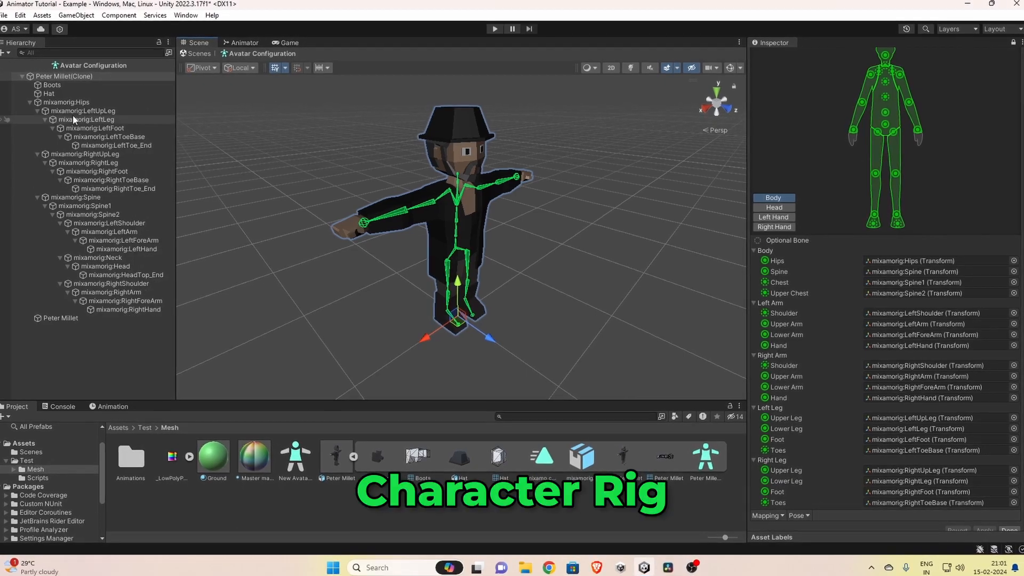
click(72, 104)
click(77, 110)
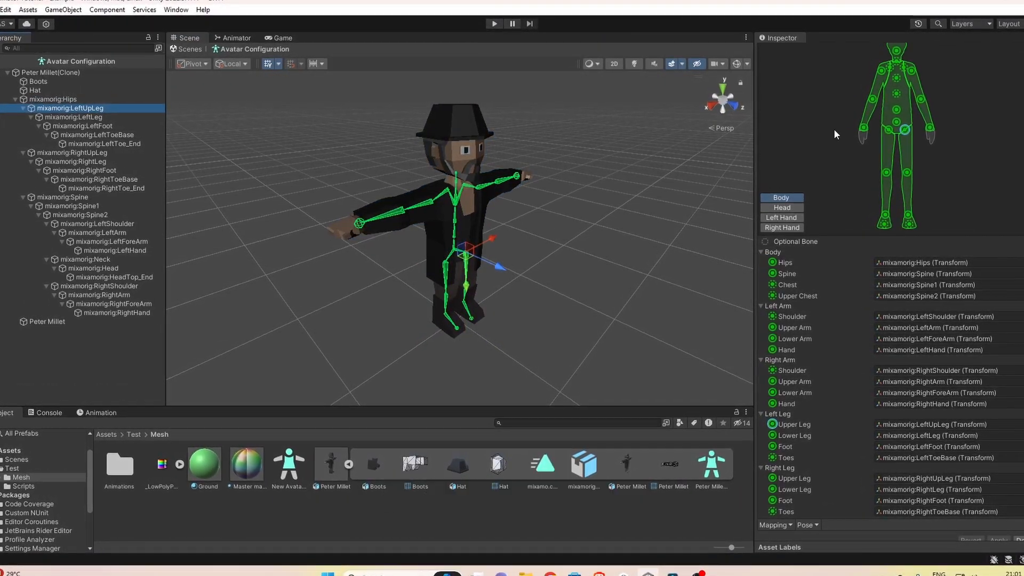
Step: Select the right and left hand joints in the avatar's body mapping, and open its Muscles & Settings
click(861, 128)
scroll(880, 139, up, 3)
click(867, 191)
click(939, 189)
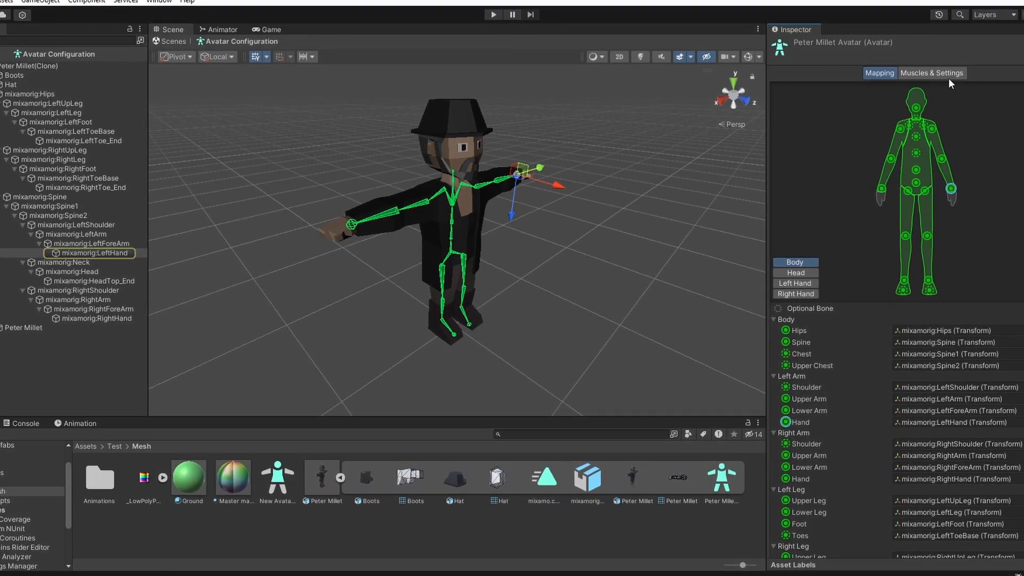
click(948, 76)
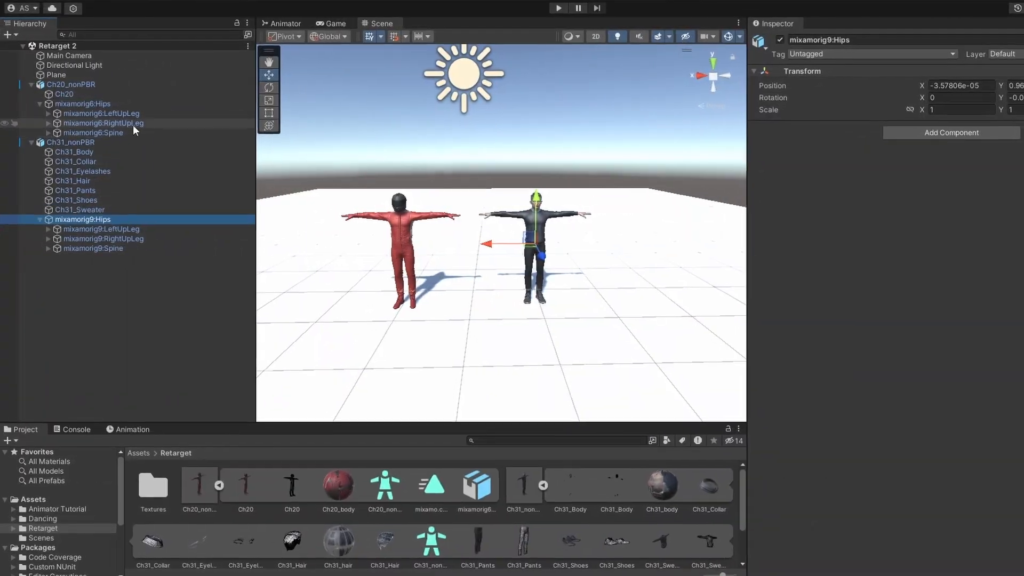
Step: Compare the bone hierarchies of Ch20_nonPBR and Ch31_nonPBR by selecting the bones beneath their hips in turn
click(146, 130)
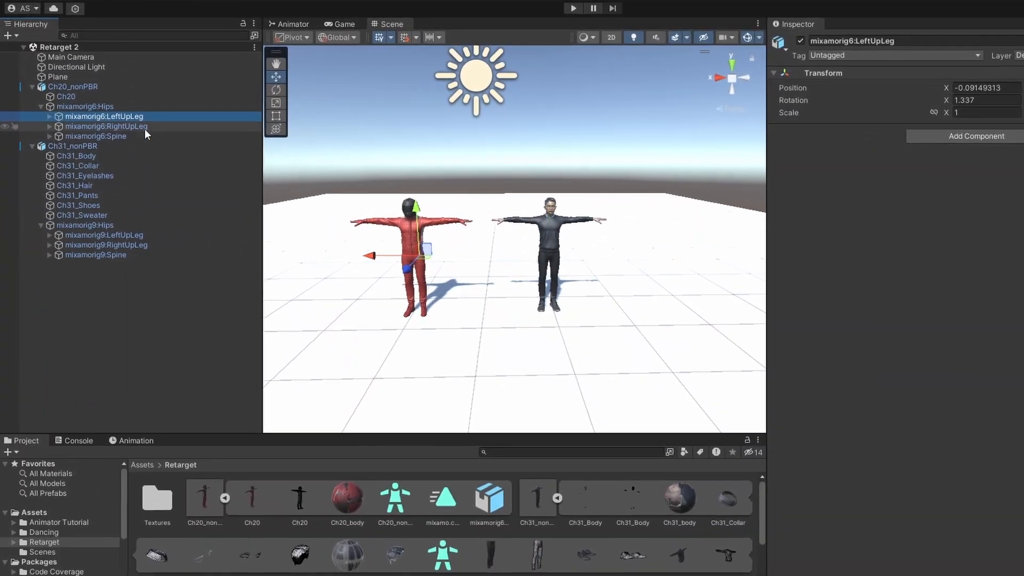
click(148, 137)
click(152, 143)
click(145, 256)
click(145, 267)
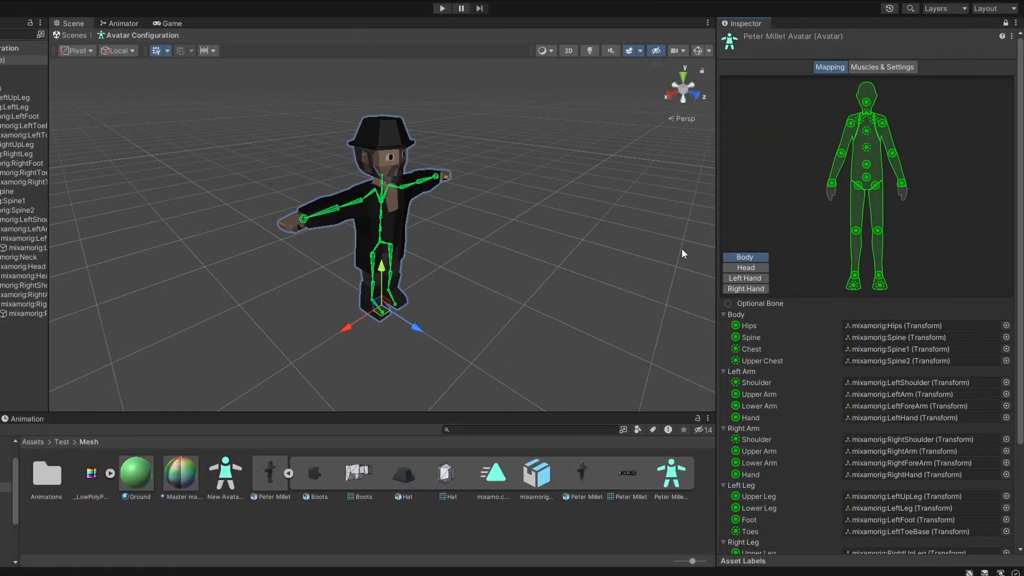
Step: Open the avatar configuration of the Peter Millet model from its Rig import settings
scroll(348, 216, up, 3)
mouse_move(443, 247)
middle_down()
mouse_move(467, 255)
mouse_move(440, 245)
middle_up()
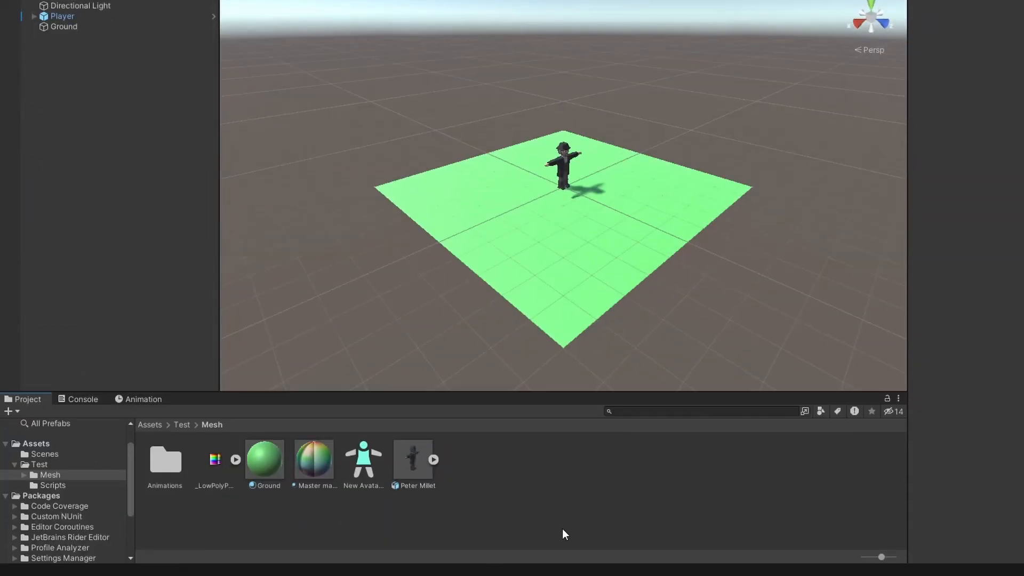
click(421, 464)
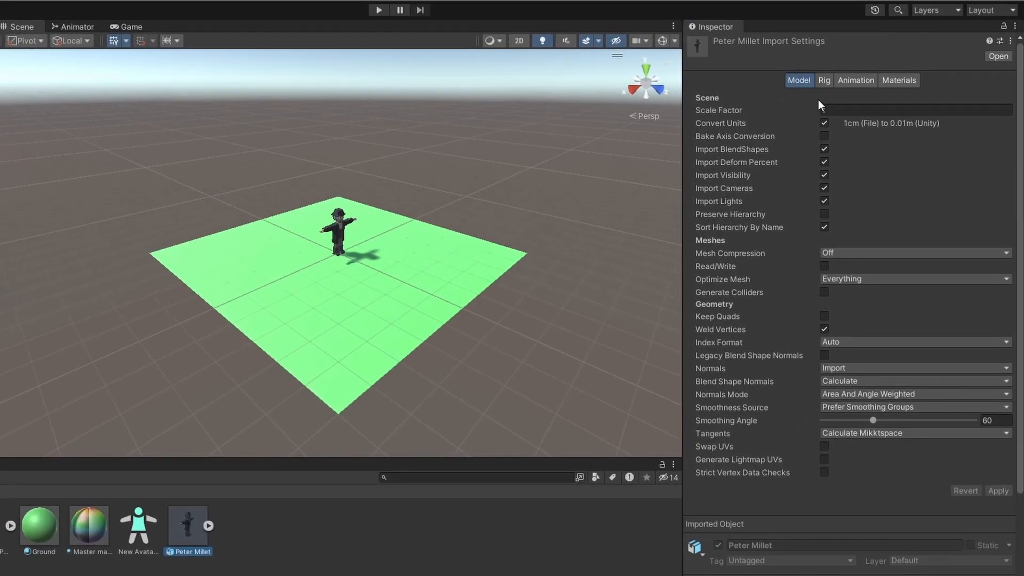
click(824, 80)
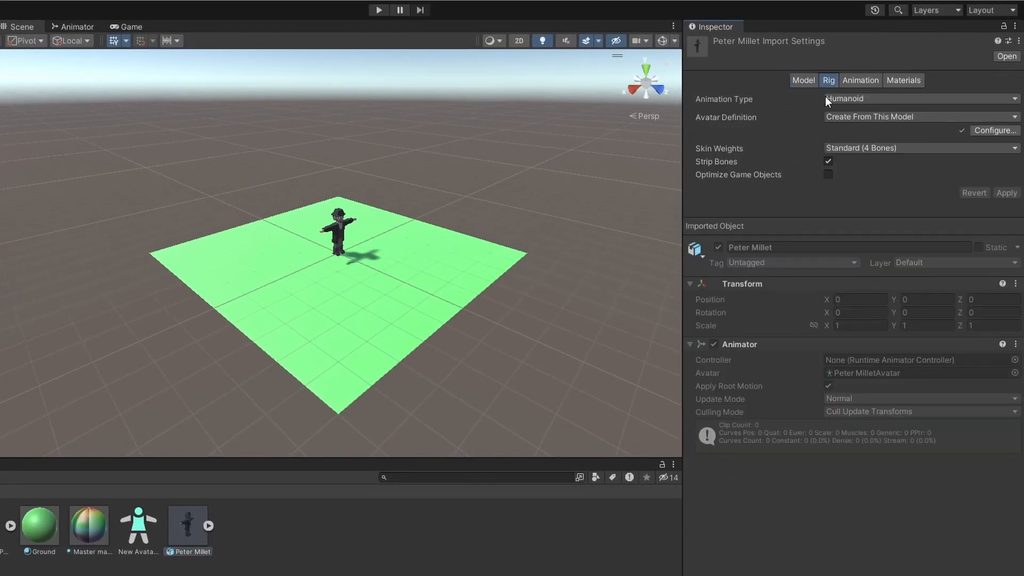
click(981, 130)
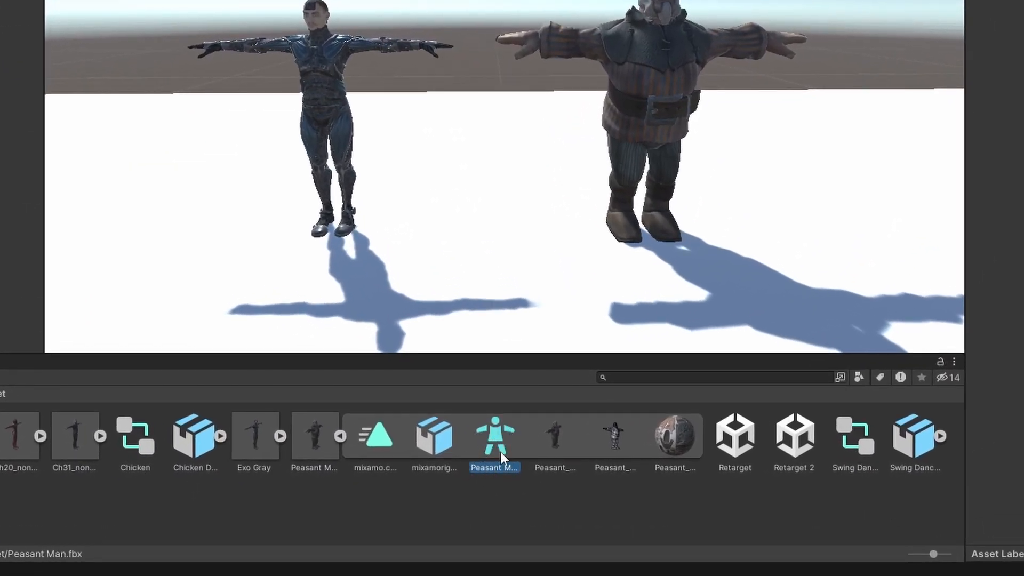
Step: Examine the Rig import settings of the Exo Gray and Peasant Man models
click(340, 436)
click(315, 435)
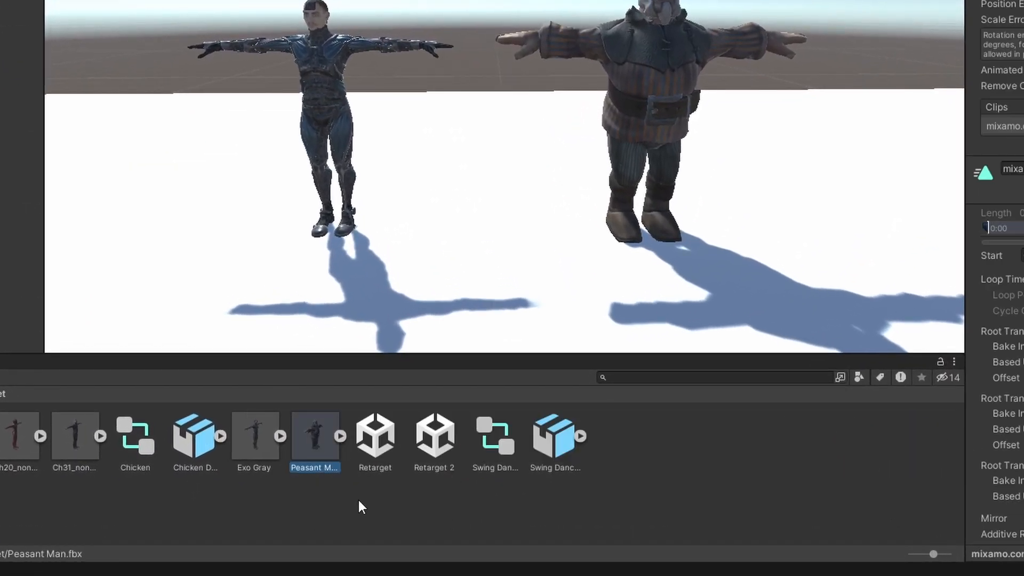
click(868, 81)
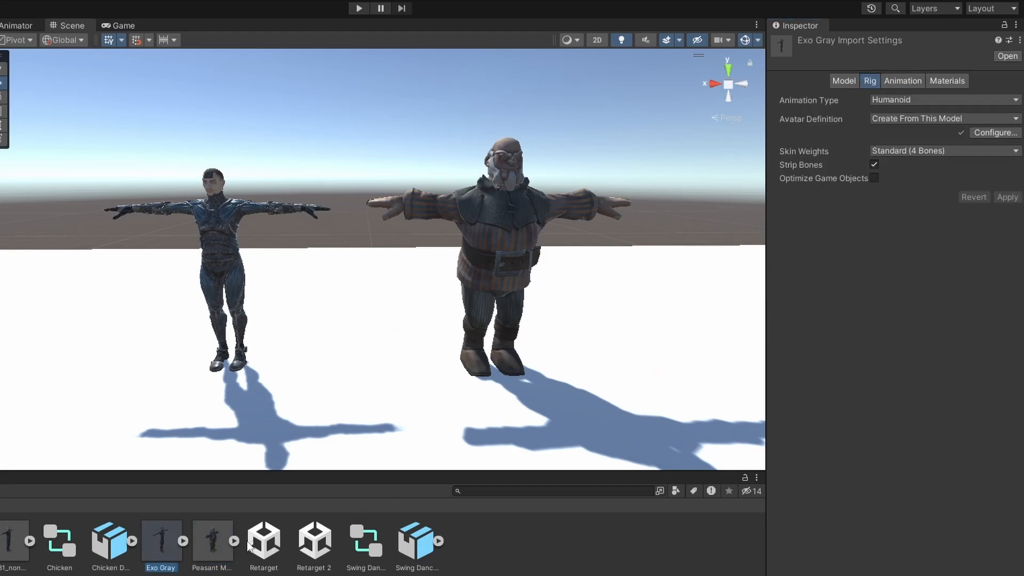
click(212, 539)
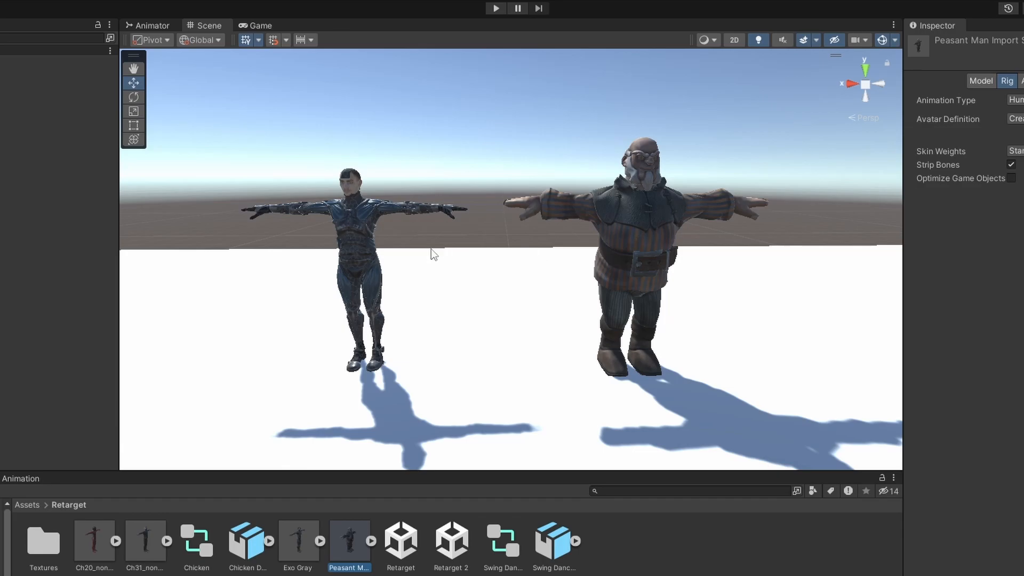
Step: Select the Exo Gray and Peasant Man characters in the scene in turn to inspect them
click(341, 248)
click(609, 235)
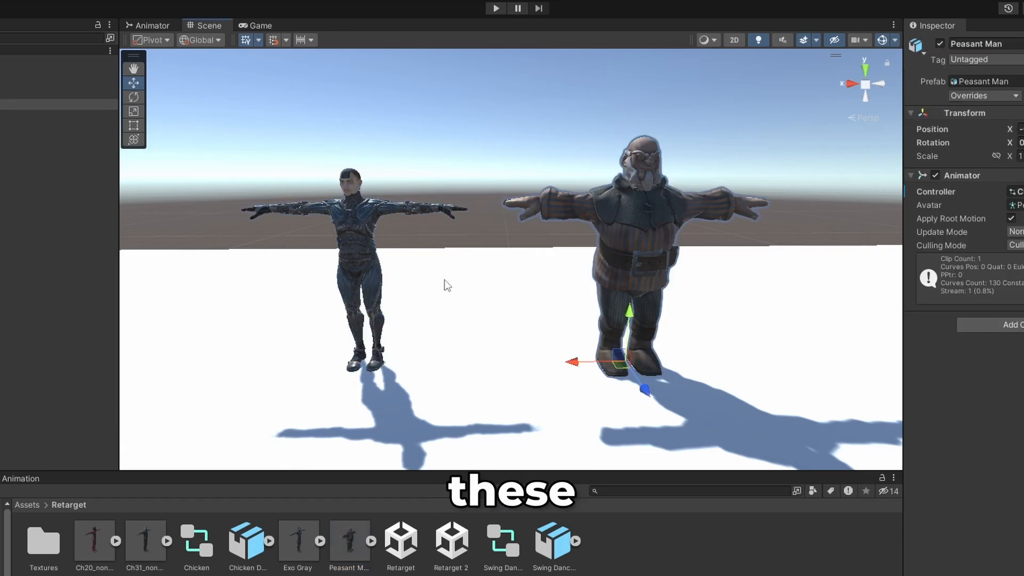
click(362, 222)
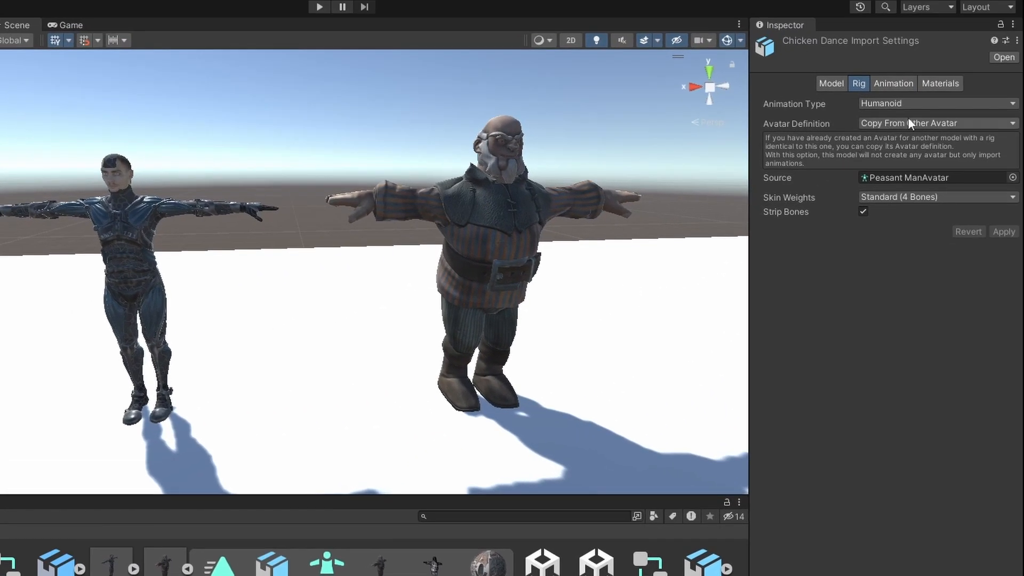
Step: Set the Chicken Dance model's rig to the Humanoid animation type with the avatar definition Copy From Other Avatar
click(904, 166)
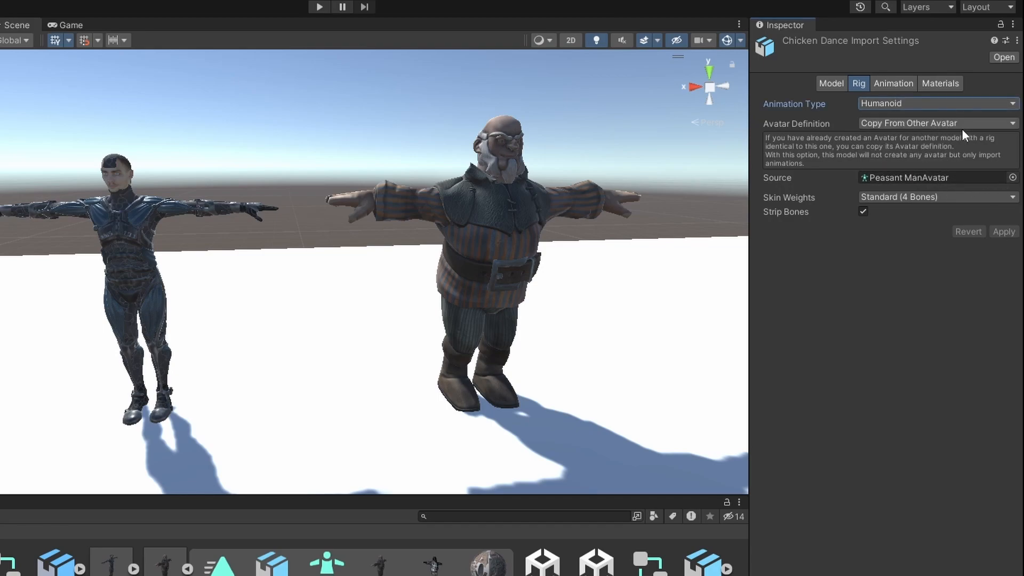
click(943, 171)
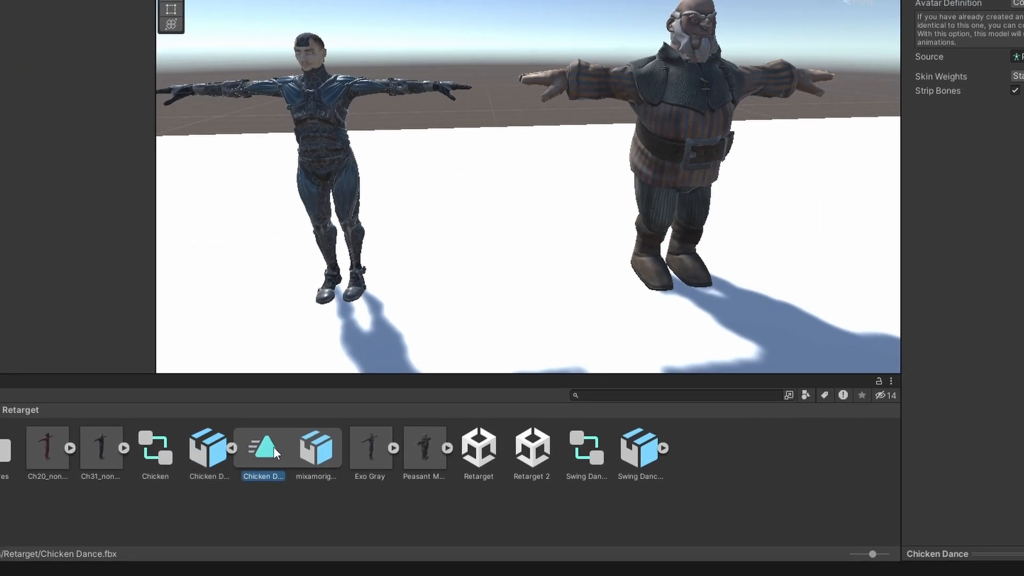
Step: Compare the Animator components of the Exo Gray and Peasant Man objects, and open the Chicken controller they use
double_click(273, 447)
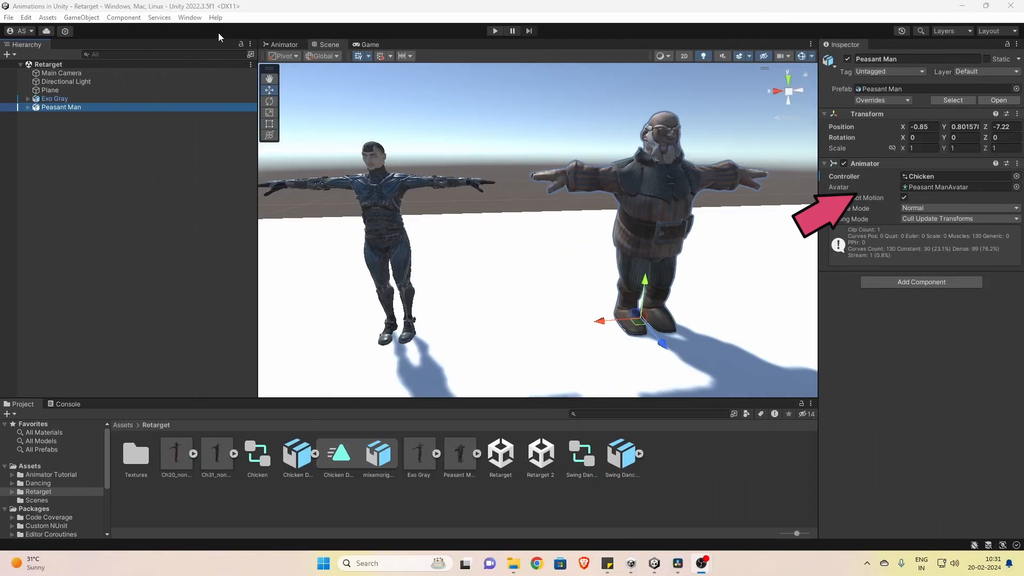
click(72, 100)
click(70, 108)
click(69, 100)
click(69, 108)
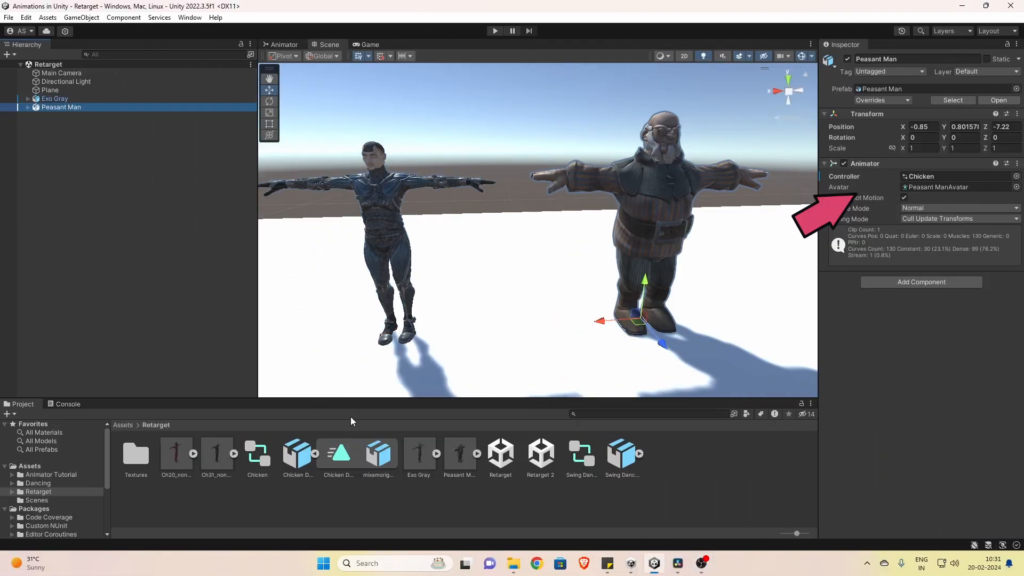
double_click(268, 467)
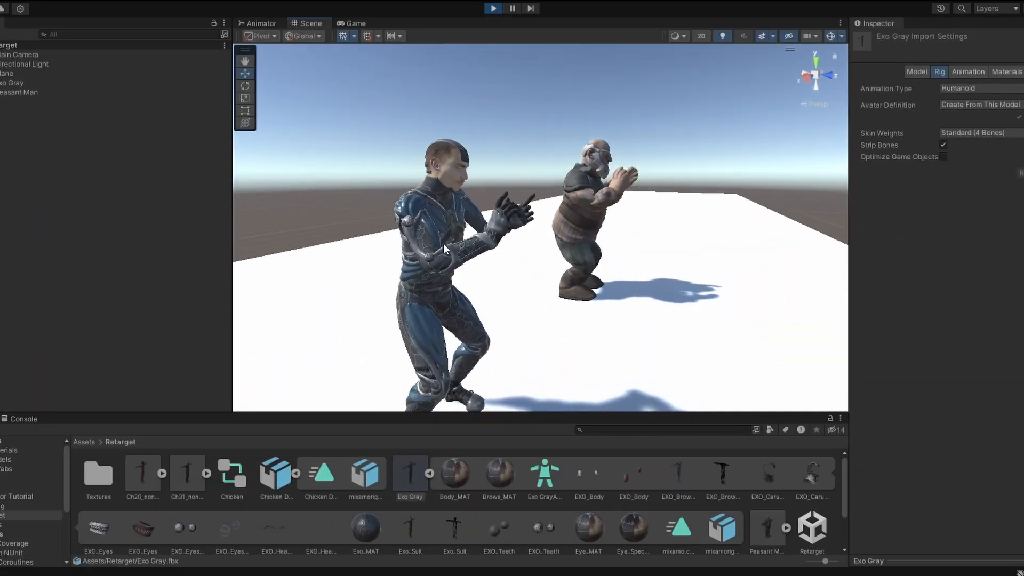
click(525, 274)
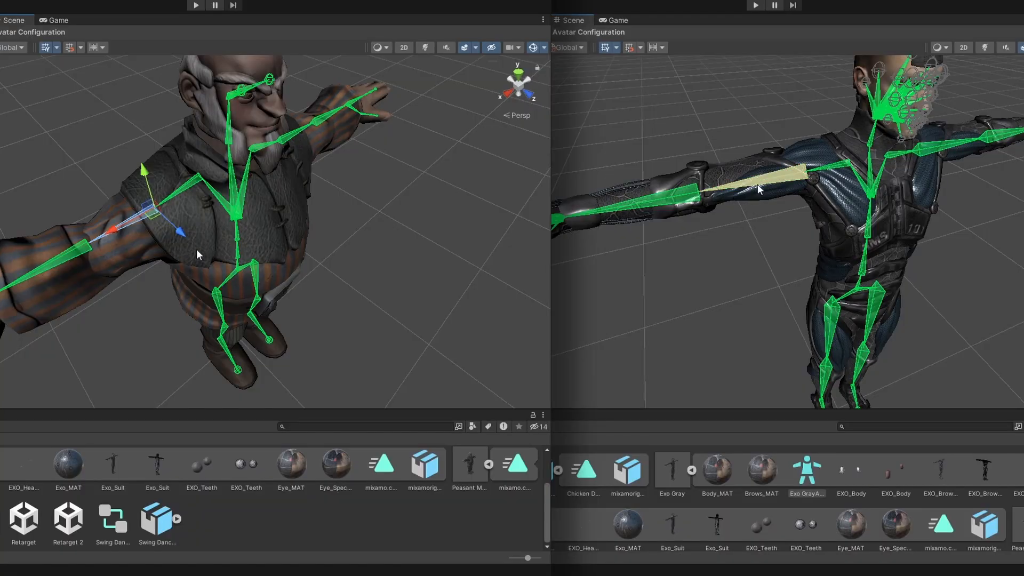
click(757, 186)
alt+drag(197, 255, 249, 259)
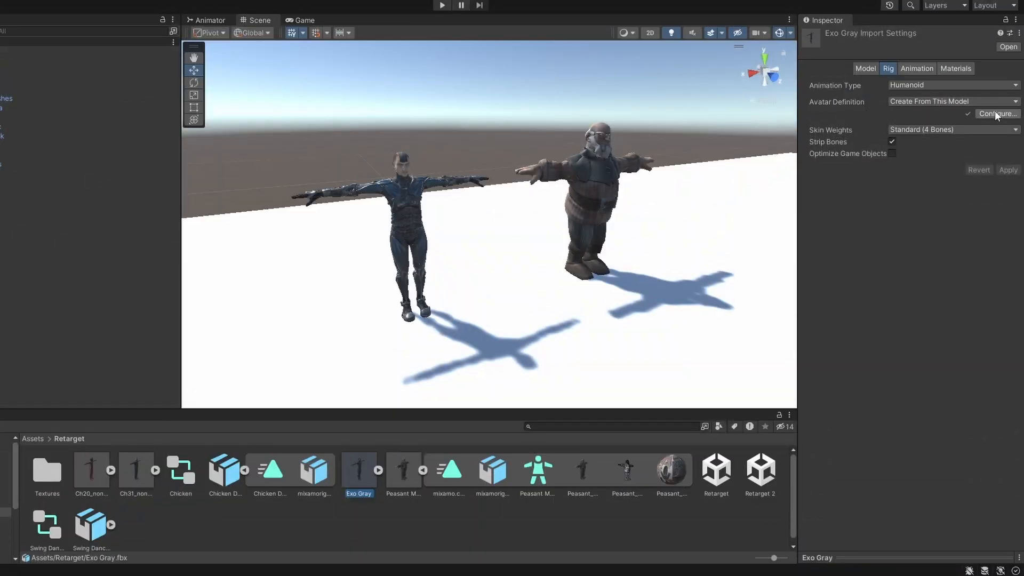
Step: Configure the Exo Gray avatar's muscle settings, giving Arm Down-Up on both arms a range of about -33 to 100
click(995, 113)
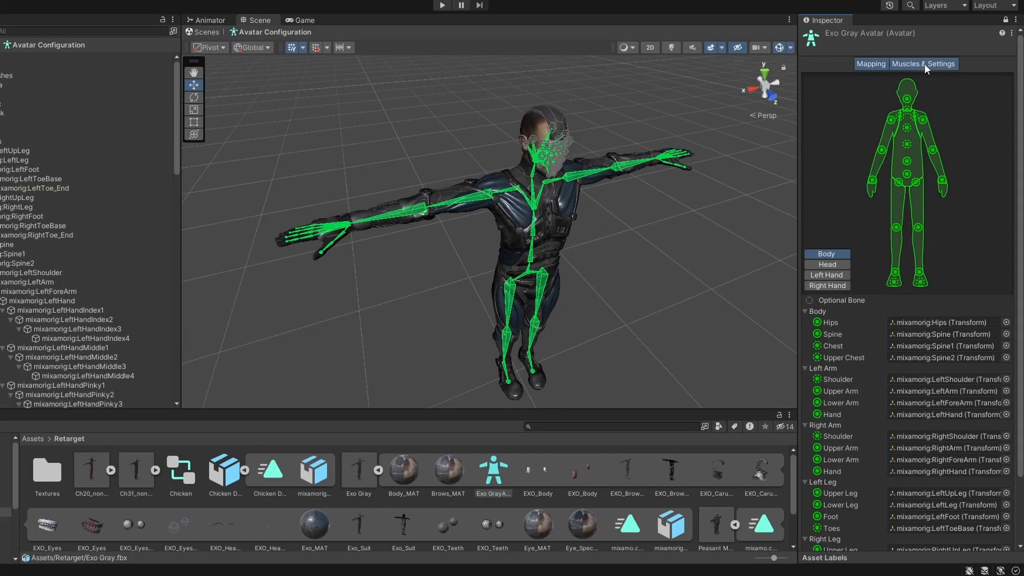
click(923, 64)
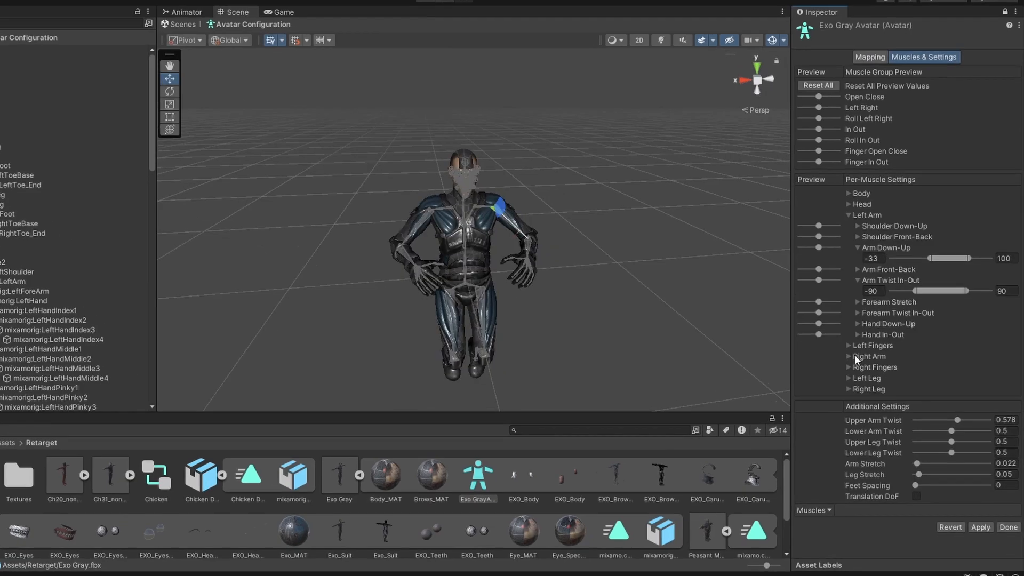
click(854, 355)
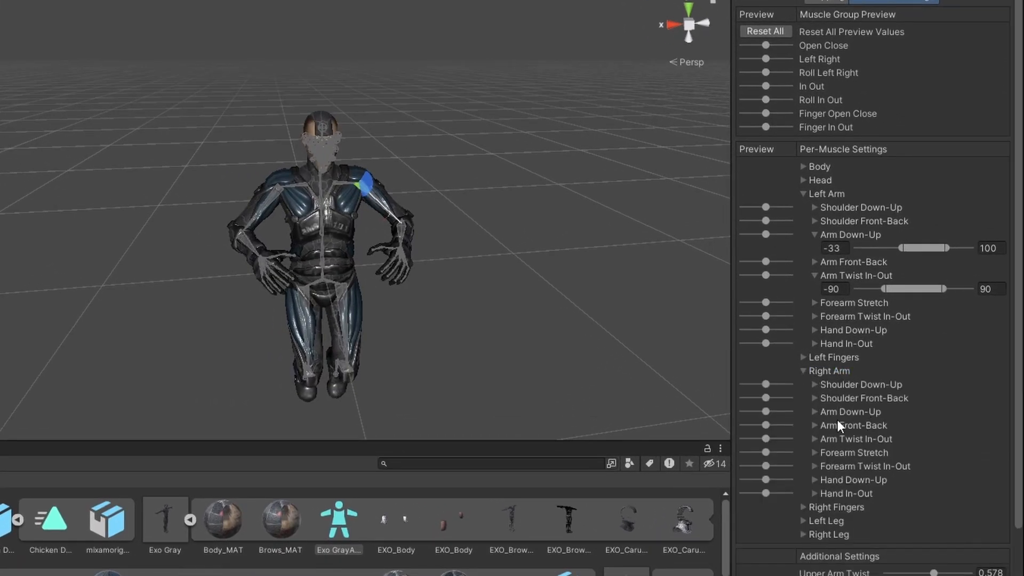
click(816, 412)
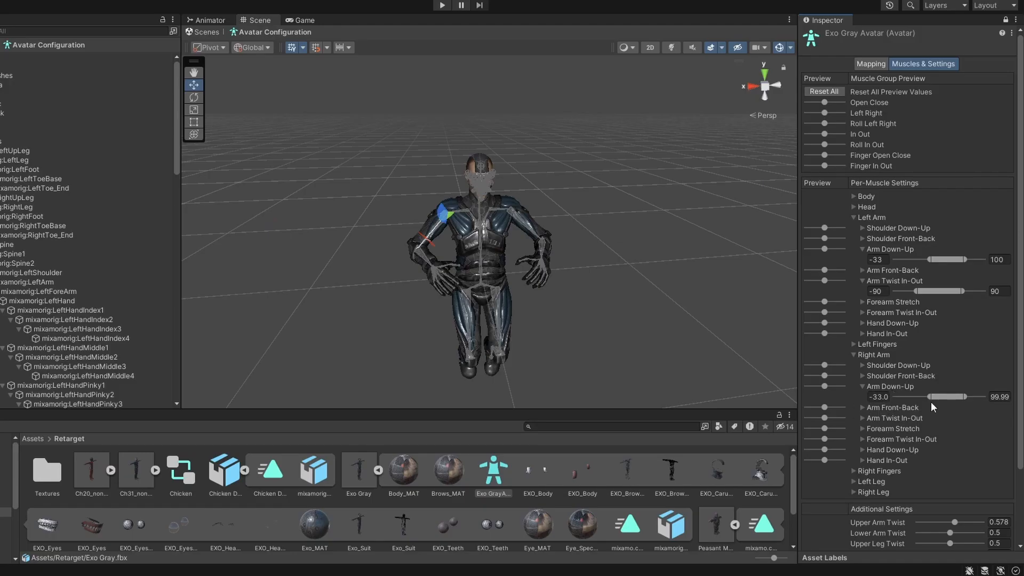
scroll(853, 402, down, 3)
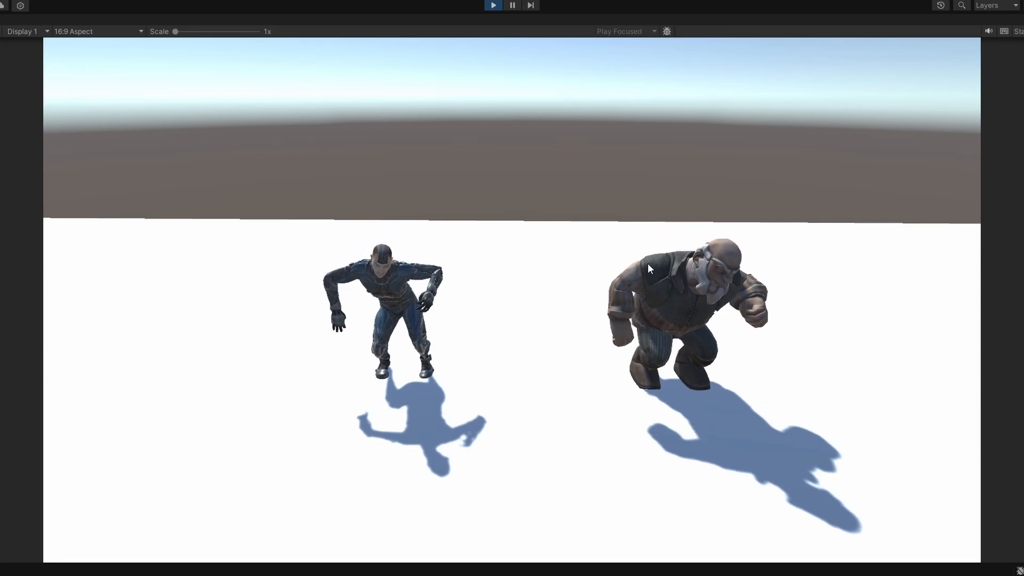
Step: Exit play mode and limit the Arm Down-Up muscle range of both arms to -19.5 to 37 in the Peasant Man avatar
click(494, 5)
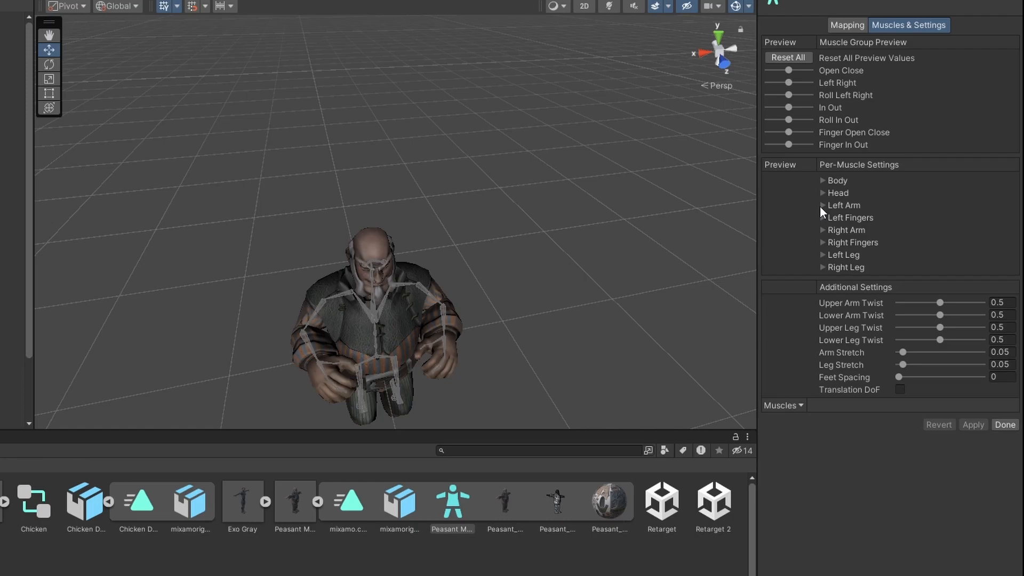
click(822, 206)
click(864, 243)
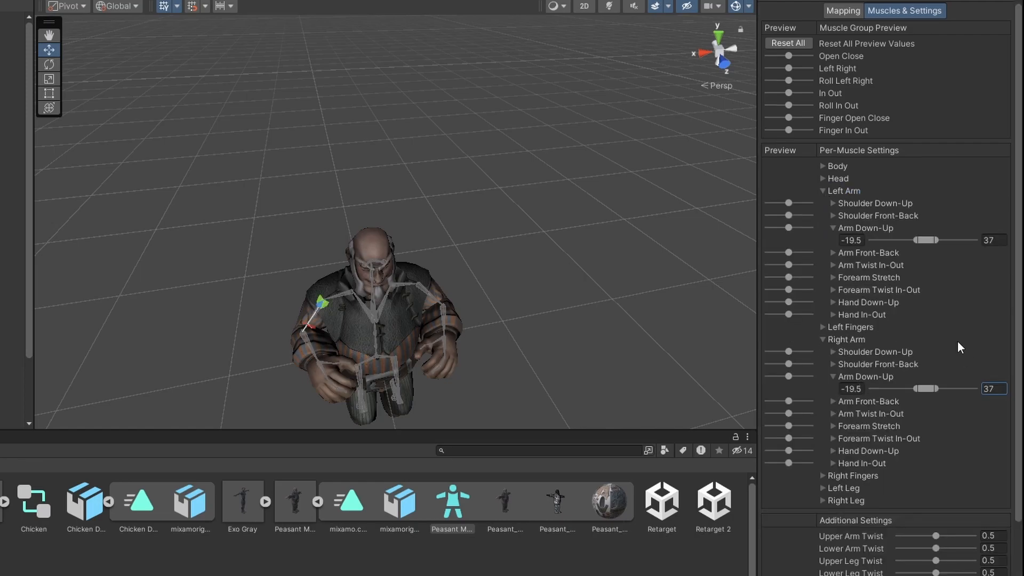